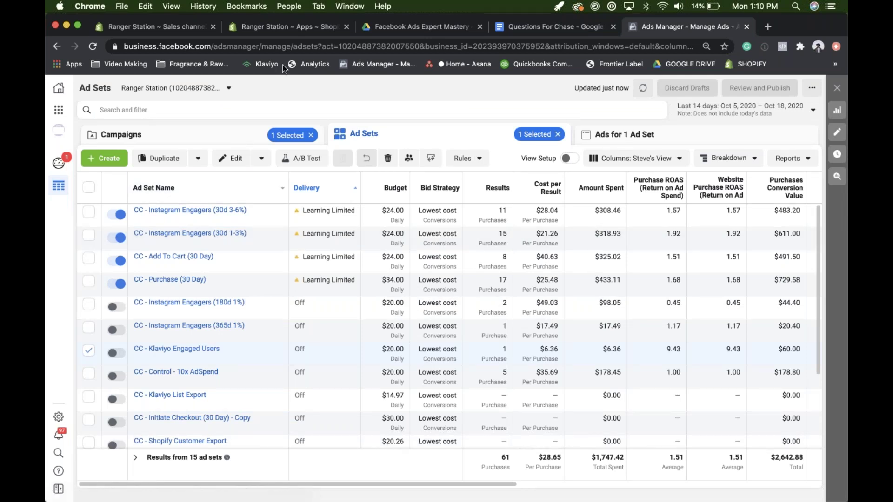
# Switch from Ads Manager to the 'Ranger Station ~ Sales channels' Shopify tab.
pyautogui.click(186, 26)
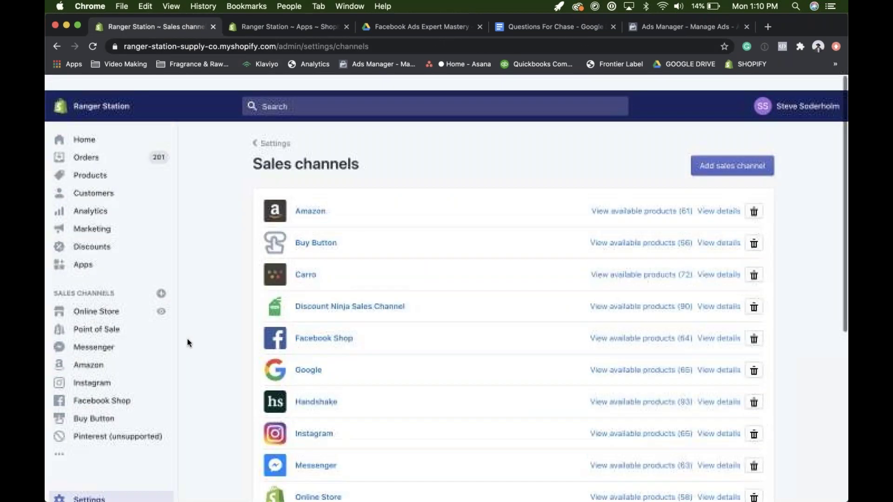
# Review the Facebook Shop channel's page from the store settings.
pyautogui.click(99, 485)
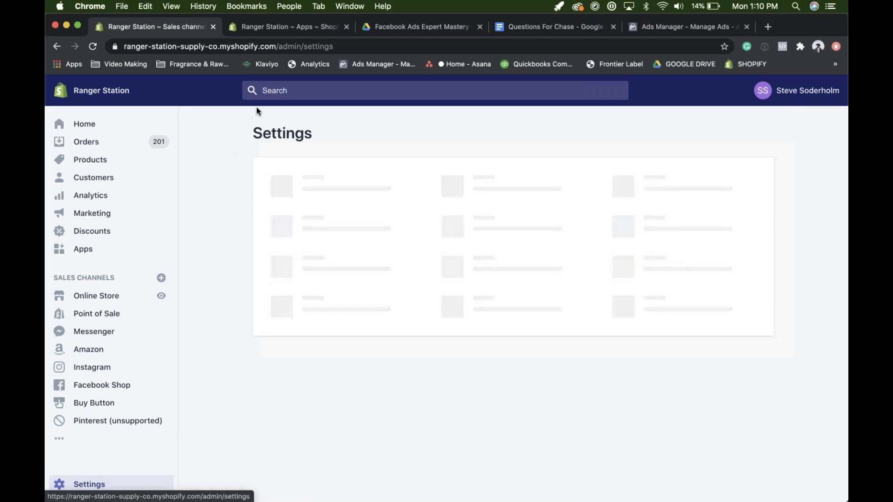
pyautogui.click(125, 385)
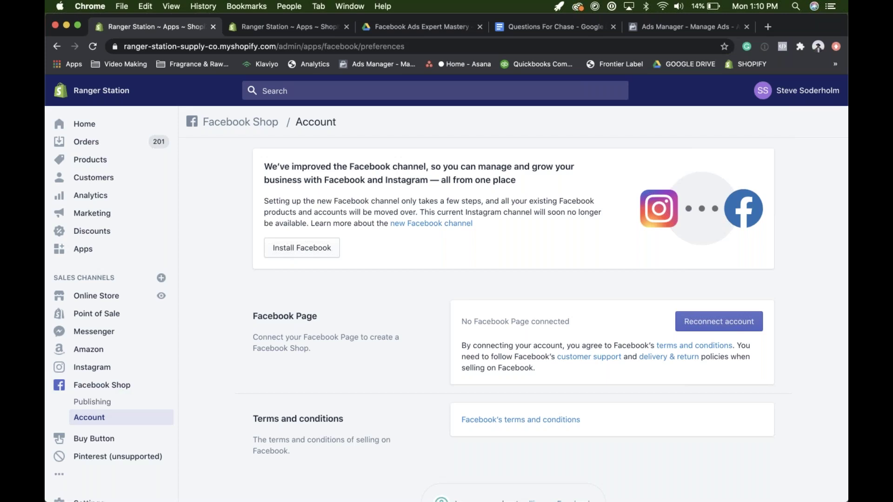
pyautogui.scroll(-2, 245, 361)
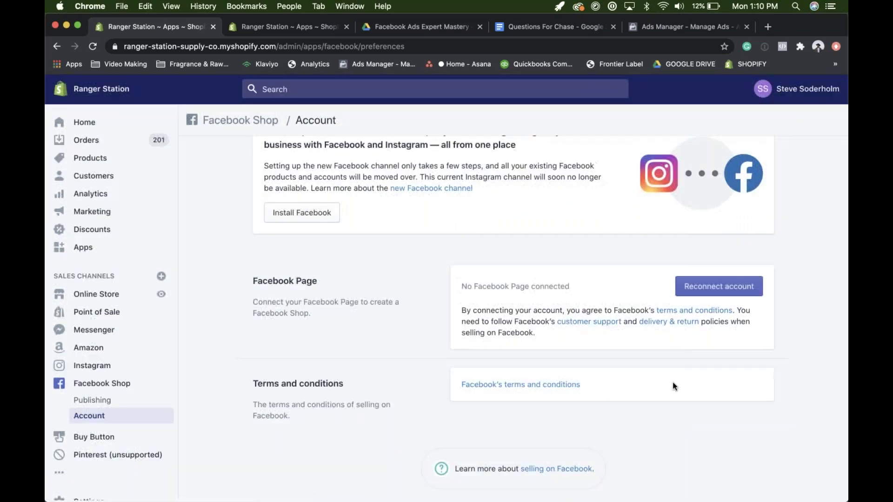
# Back in Settings > Sales channels, start adding a new sales channel.
pyautogui.click(89, 485)
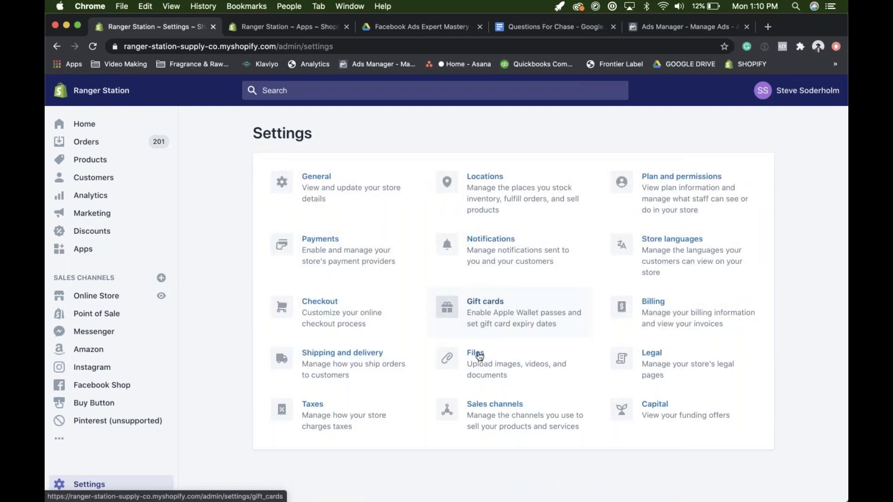
pyautogui.click(495, 409)
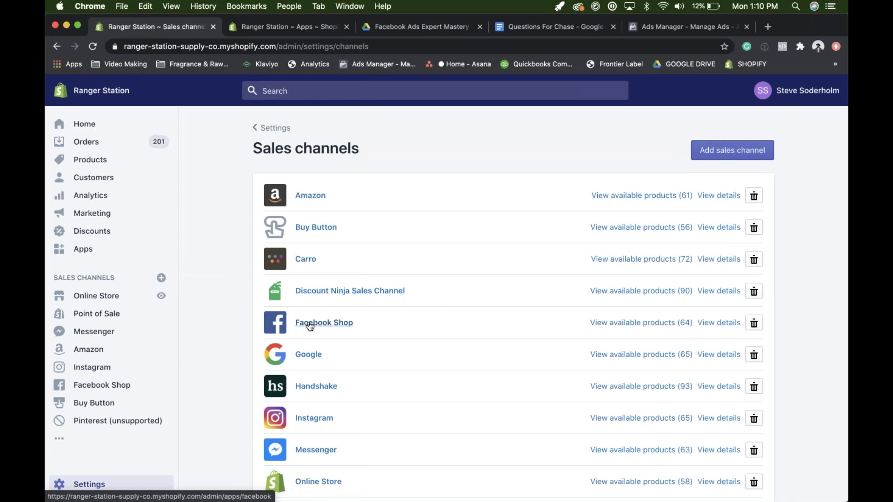
pyautogui.scroll(-2, 310, 327)
pyautogui.click(737, 130)
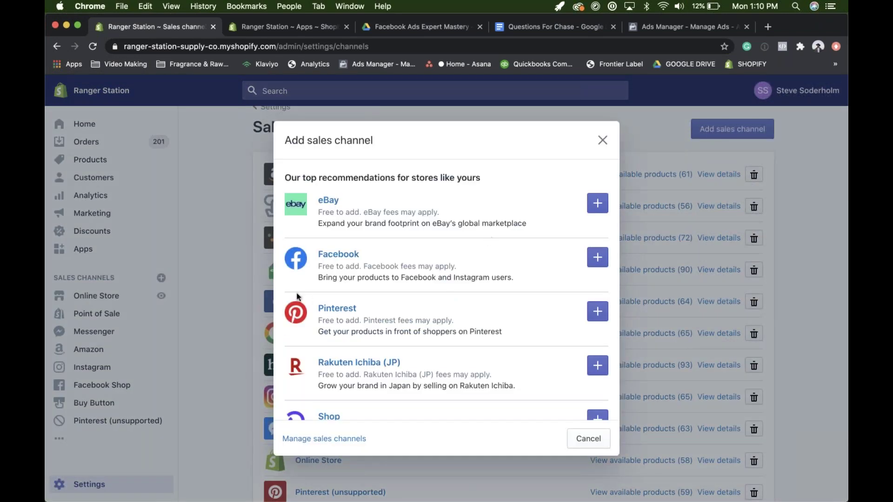
# Add Facebook from the channel list and authorise the Facebook channel update.
pyautogui.click(603, 262)
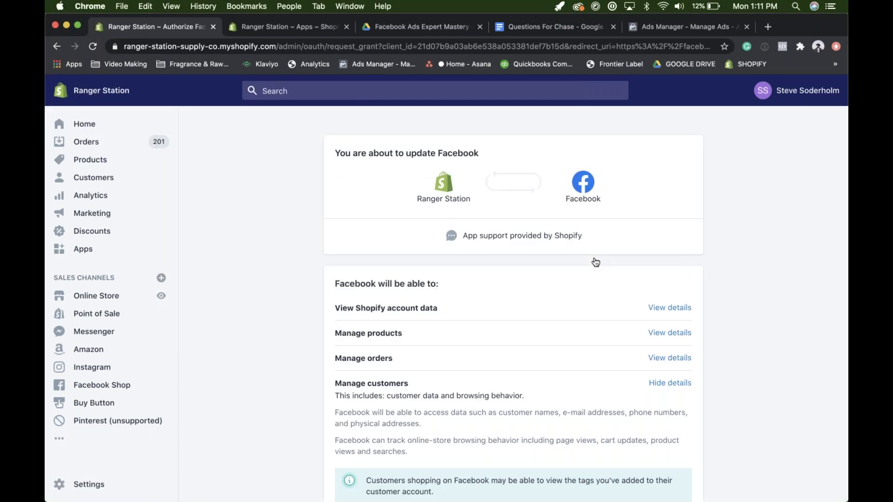
pyautogui.scroll(-2, 596, 263)
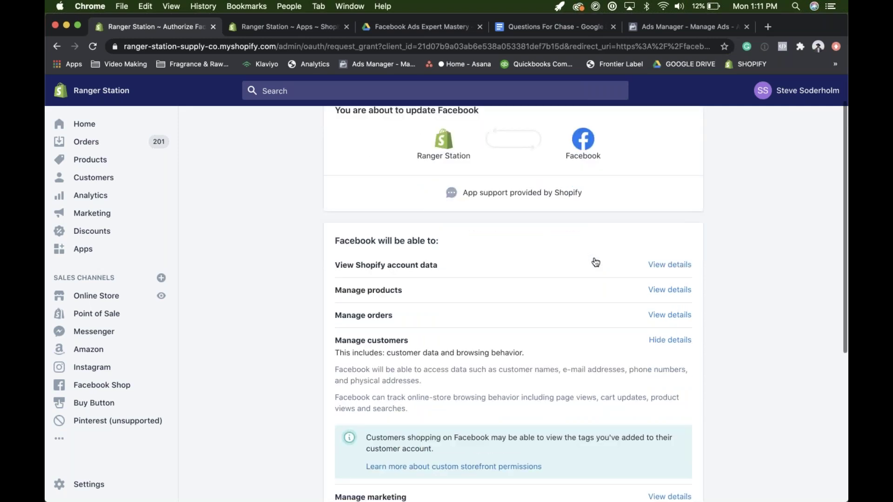
pyautogui.scroll(-10, 595, 263)
pyautogui.click(652, 414)
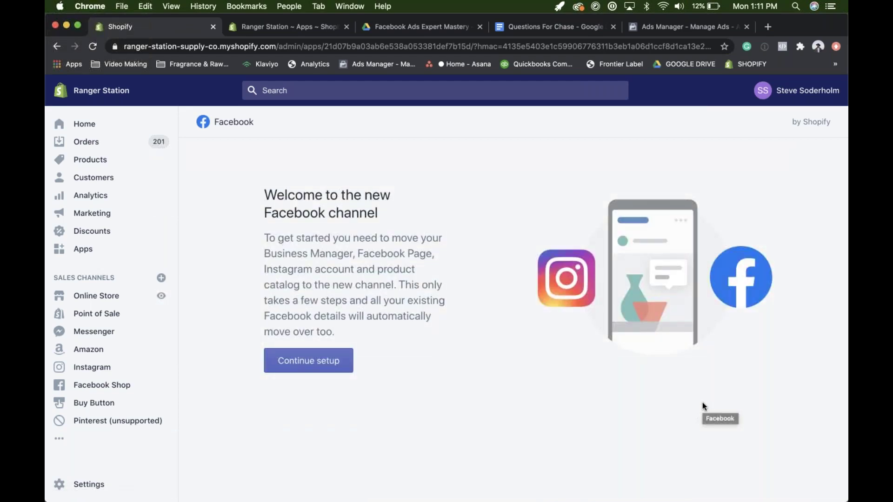
pyautogui.click(328, 368)
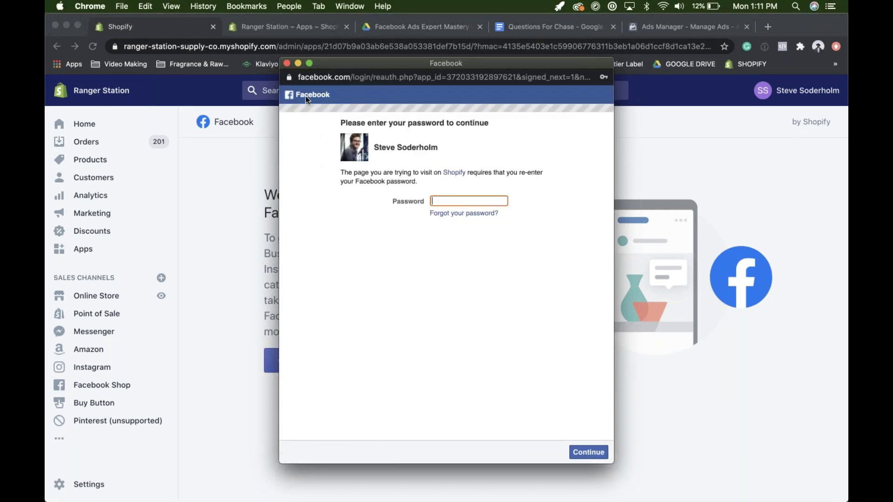
pyautogui.click(287, 63)
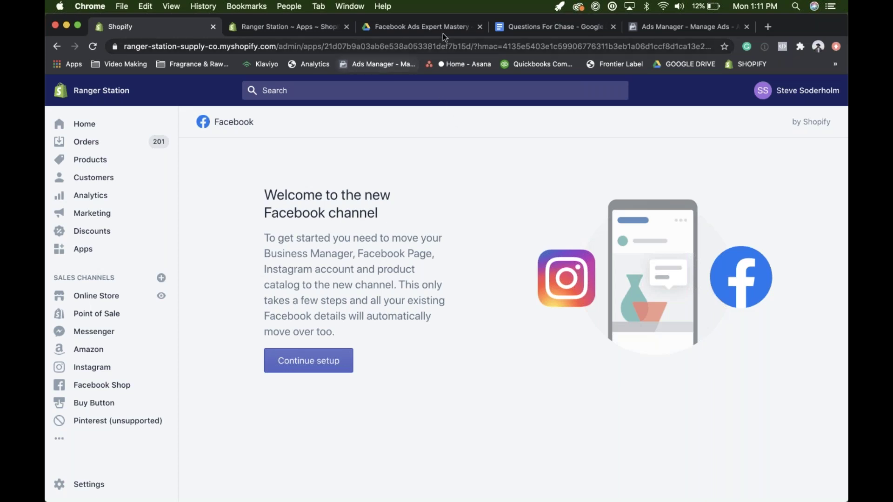
# Add 'Update Shopify Facebook Sales Channel' to the Questions For Chase doc, fixing the Facebook typo.
pyautogui.click(553, 27)
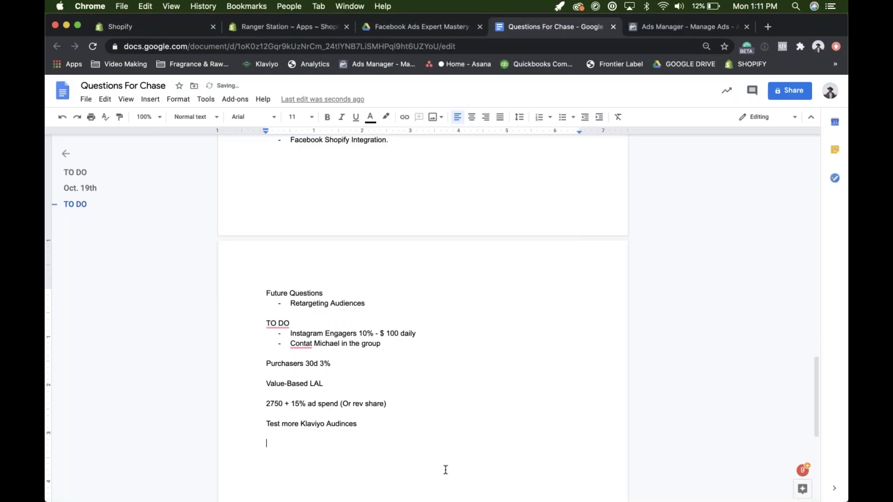
pyautogui.write('Update Shopify Faceb')
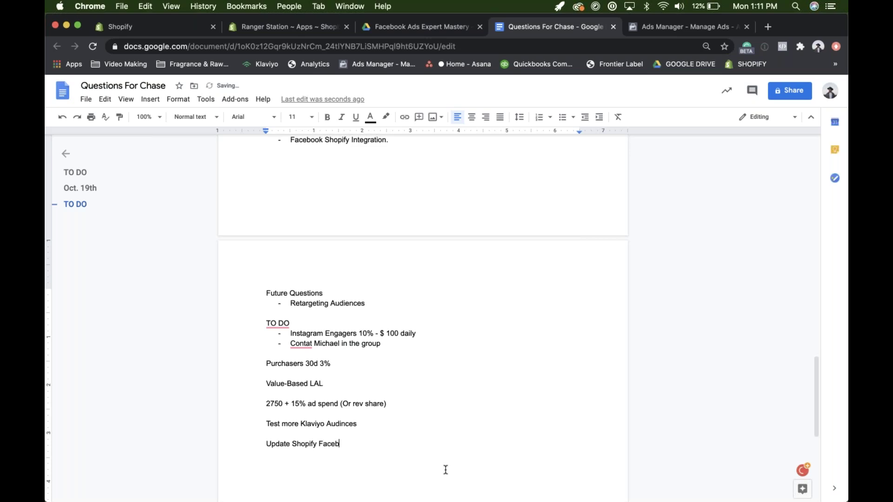
pyautogui.write('ok Sales Channel')
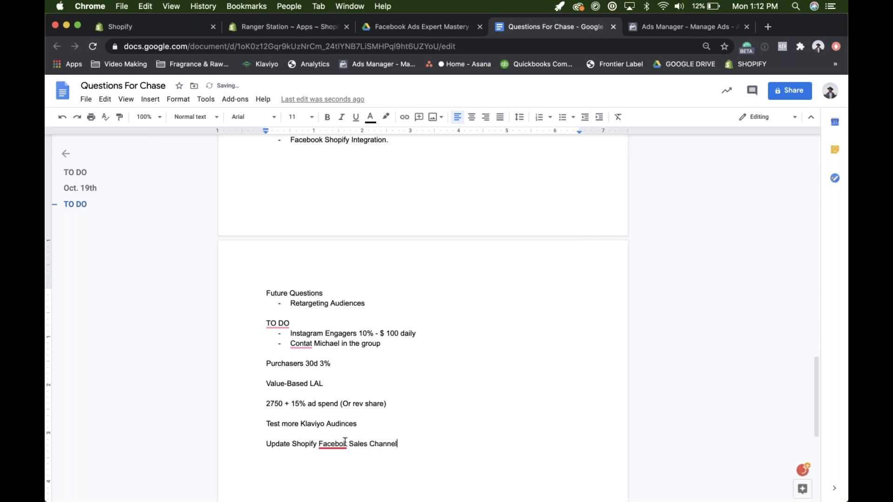
pyautogui.moveTo(333, 444)
pyautogui.click(338, 373)
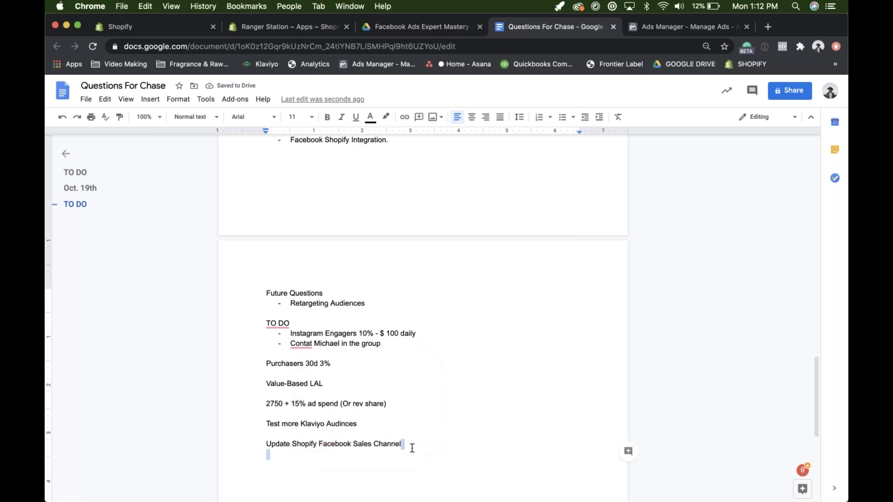
pyautogui.click(655, 28)
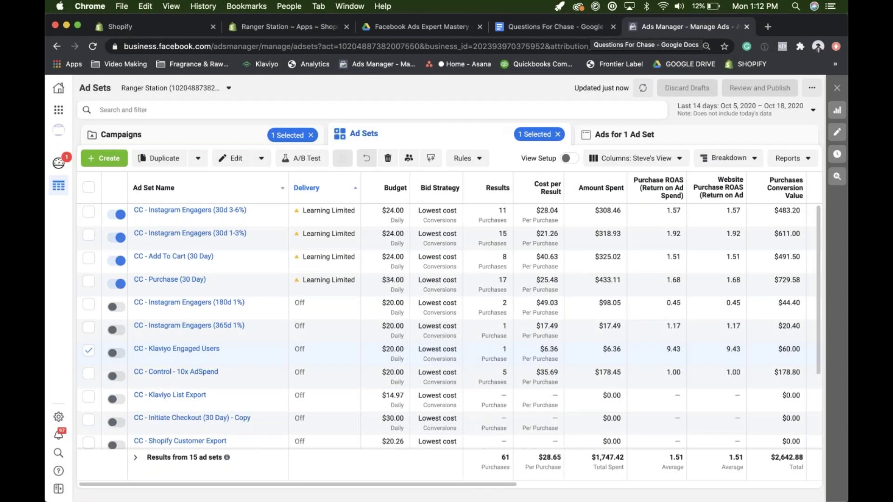
# Deselect the Klaviyo Engaged Users ad set, then go back to the Shopify tab.
pyautogui.click(89, 350)
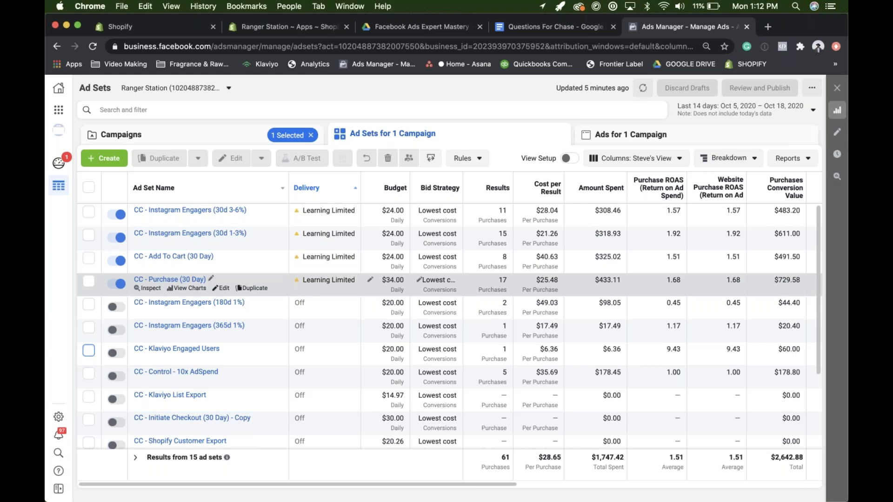
pyautogui.hotkey('ctrl', 'Up')
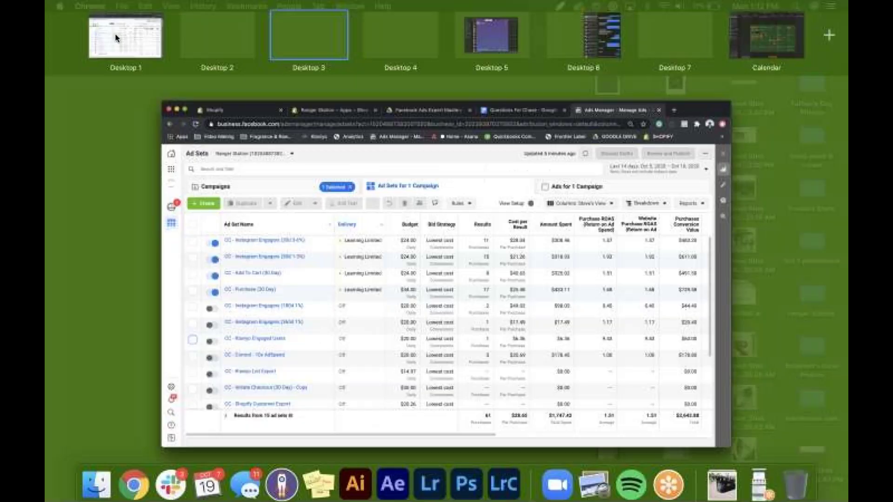
pyautogui.click(325, 180)
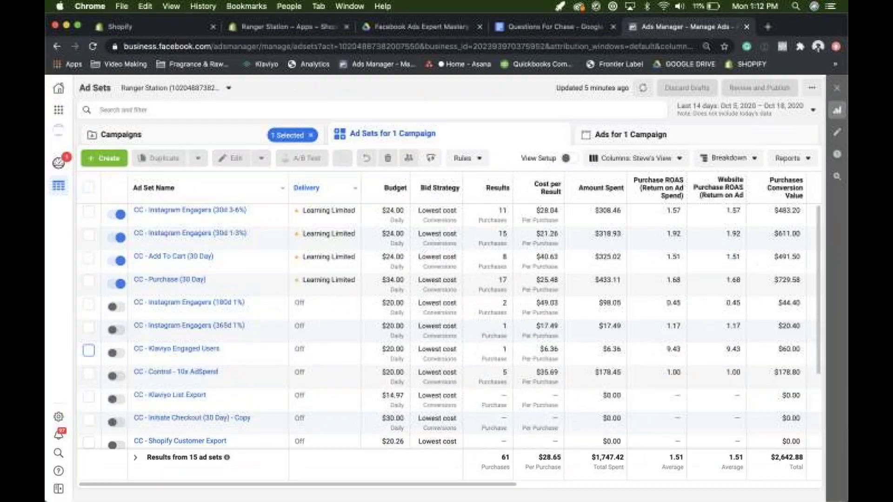
pyautogui.click(288, 25)
# Continue the Facebook channel setup and submit the Facebook password, dismissing save-login prompts.
pyautogui.click(208, 22)
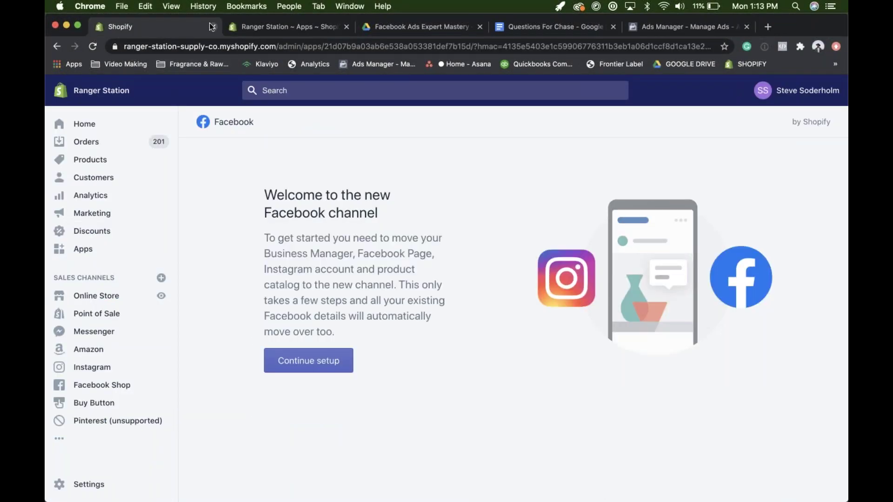
pyautogui.click(325, 364)
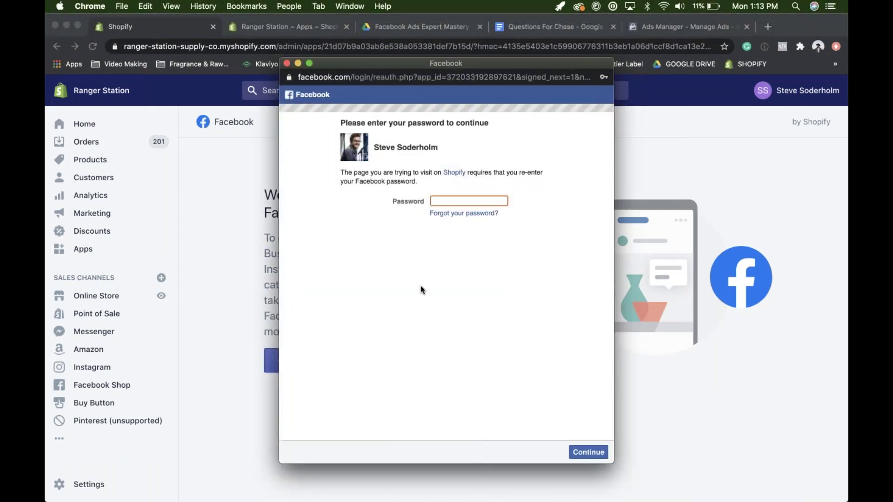
pyautogui.write('********')
pyautogui.press('Return')
pyautogui.click(499, 186)
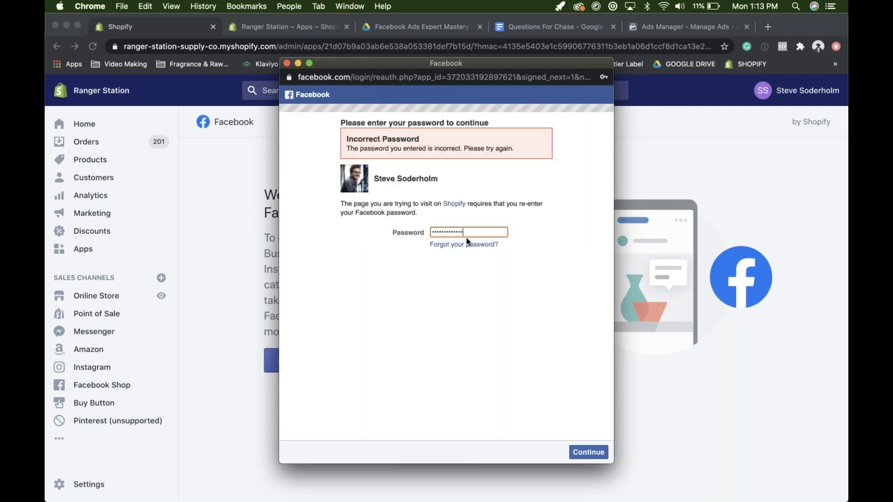
pyautogui.press('Return')
pyautogui.click(505, 186)
# Log in to Facebook using the password manager's saved password.
pyautogui.click(467, 235)
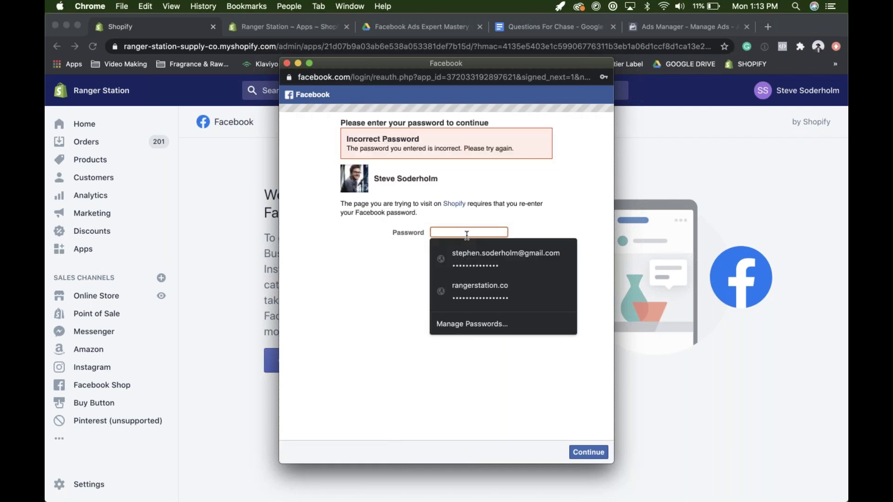
pyautogui.click(489, 261)
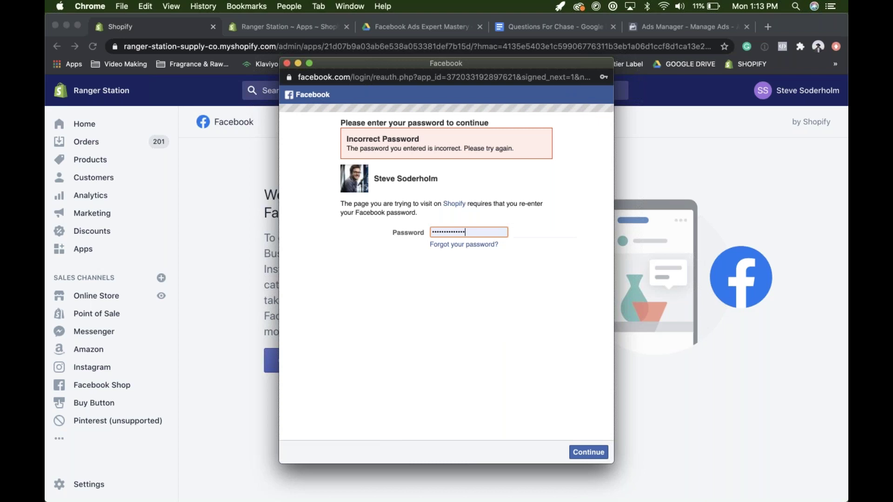
pyautogui.click(588, 452)
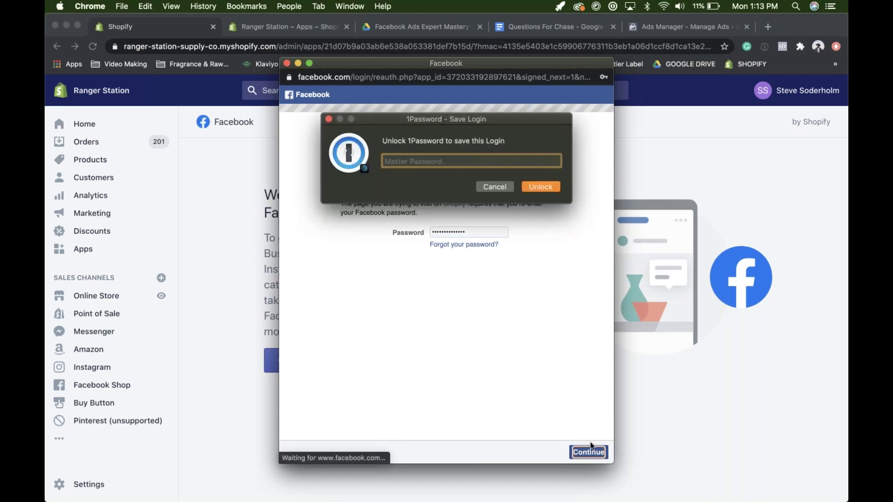
pyautogui.click(498, 189)
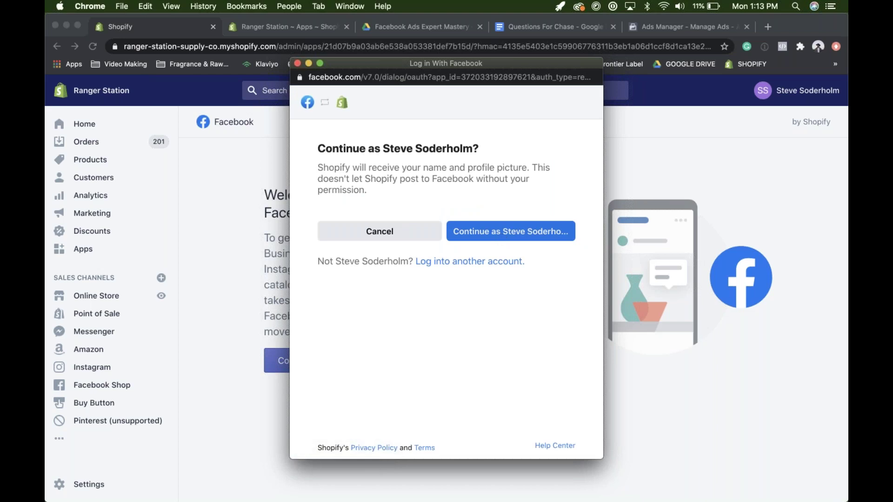
# Continue as the signed-in account, approve connection settings and pixel, and grant page permissions.
pyautogui.click(511, 231)
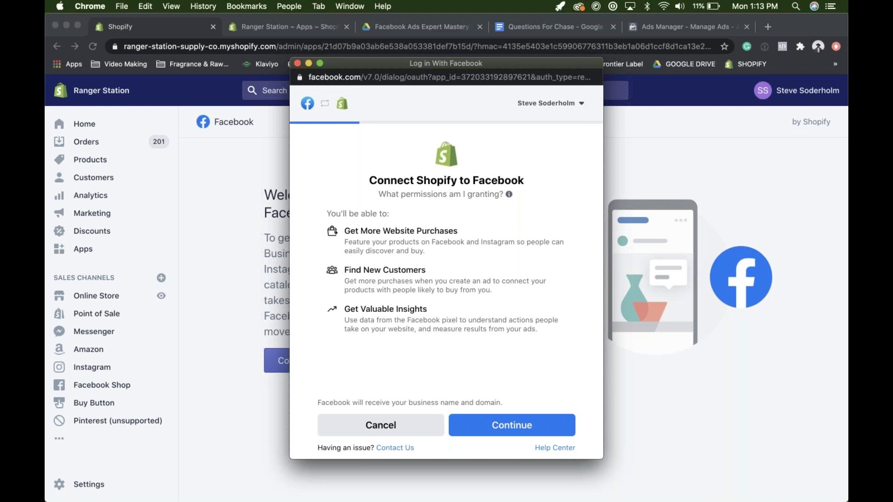
pyautogui.click(488, 425)
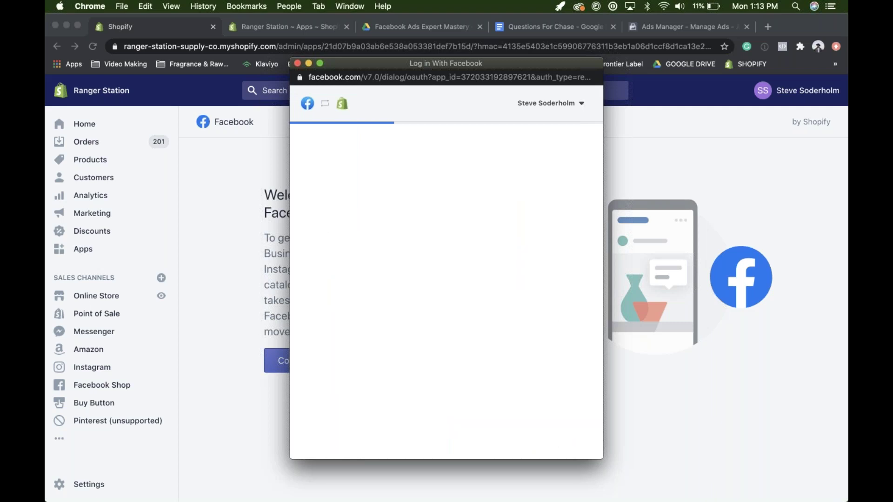
pyautogui.click(512, 424)
pyautogui.click(539, 425)
pyautogui.scroll(-5, 418, 253)
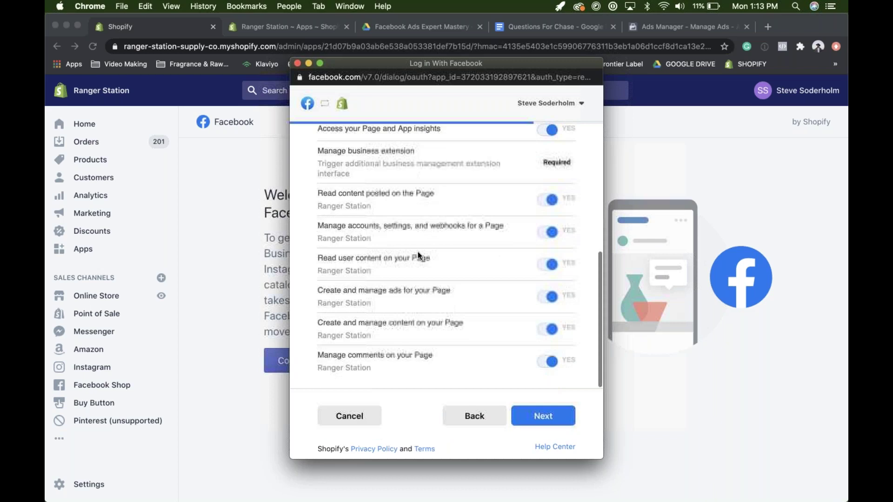
pyautogui.click(543, 417)
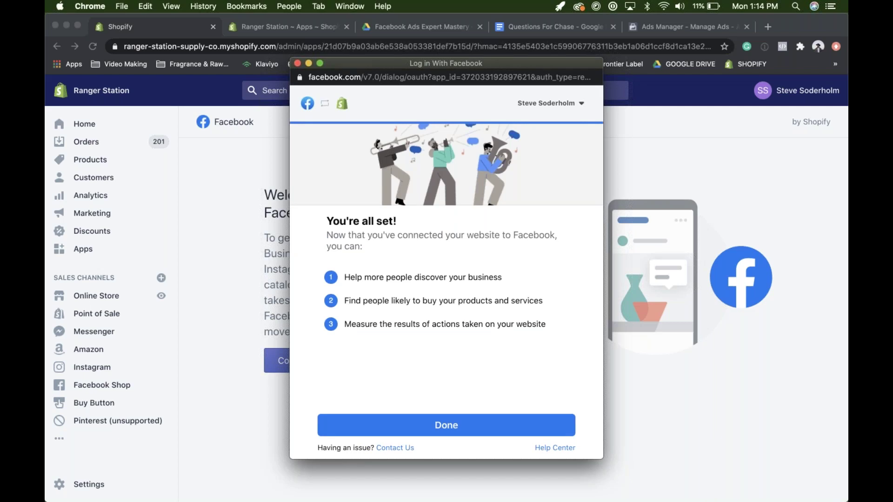
# Close the connection popup and open the Facebook channel's settings.
pyautogui.click(446, 426)
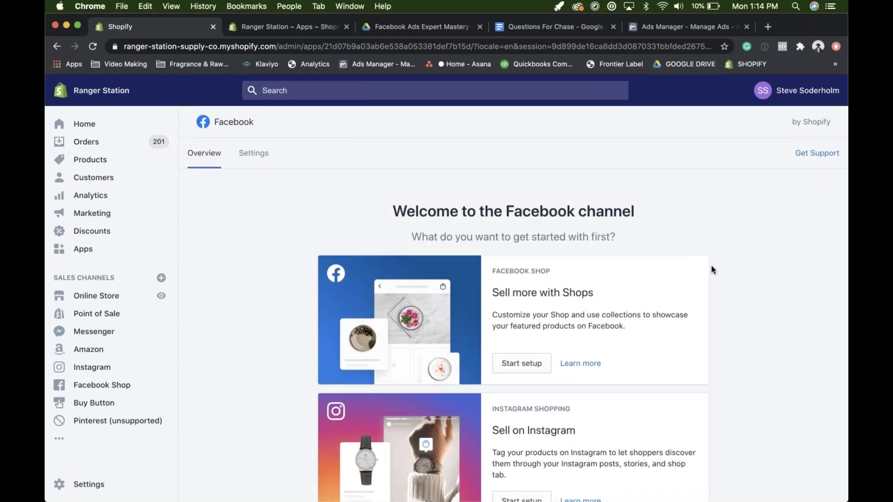
pyautogui.click(247, 150)
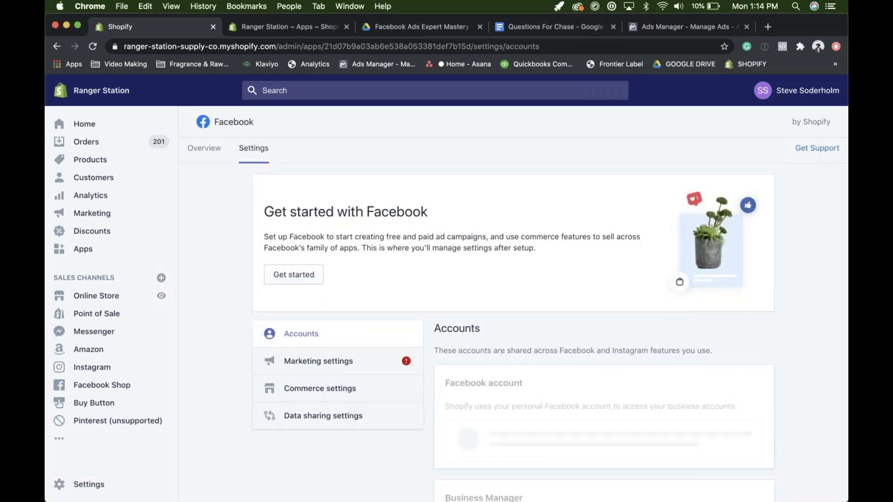
# Go to the Facebook channel's Data sharing settings, then its Marketing settings.
pyautogui.scroll(-3, 406, 353)
pyautogui.click(404, 347)
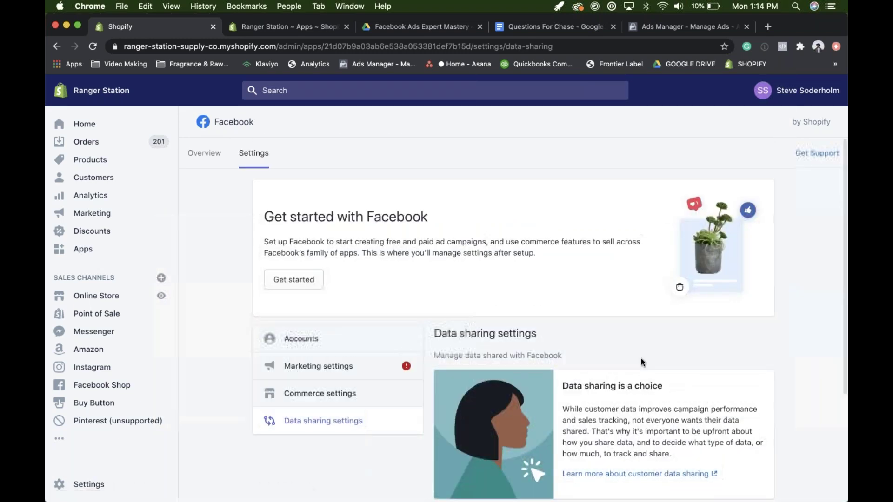
pyautogui.scroll(-5, 641, 358)
pyautogui.scroll(-1, 762, 340)
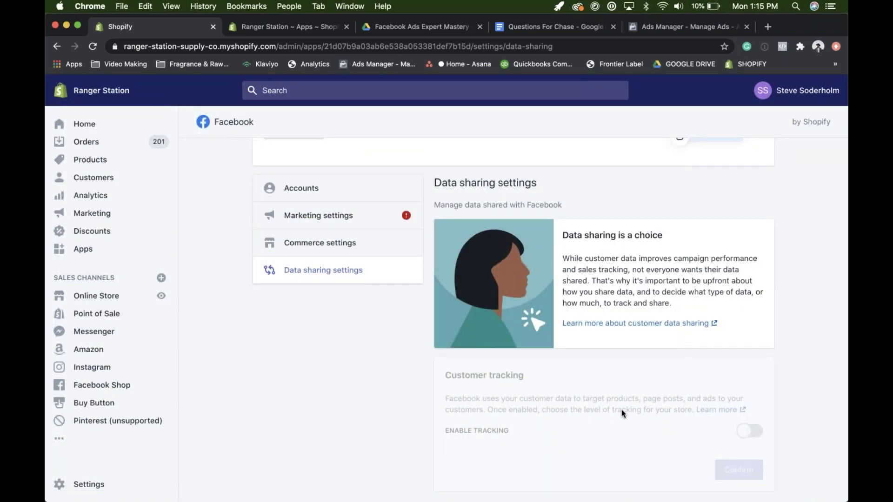
pyautogui.click(374, 215)
pyautogui.scroll(-5, 375, 216)
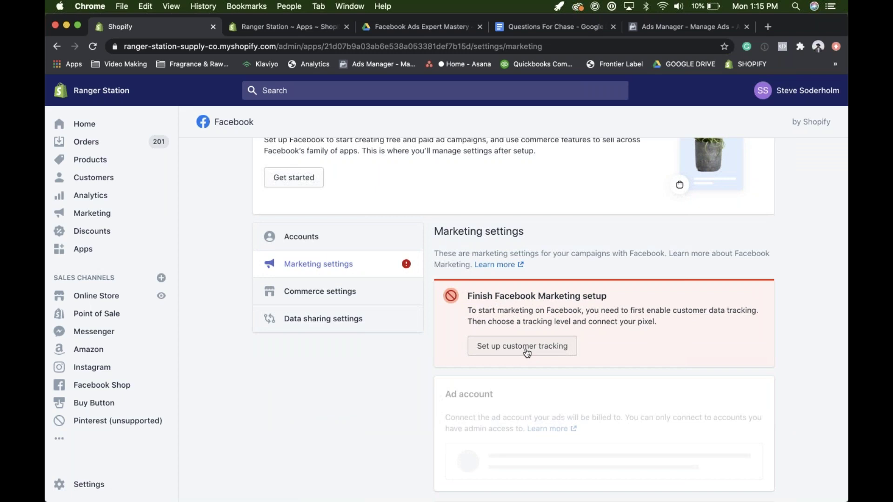
# Try Set up customer tracking, then move back through Marketing and Data sharing settings to Accounts.
pyautogui.click(527, 353)
pyautogui.scroll(-4, 527, 353)
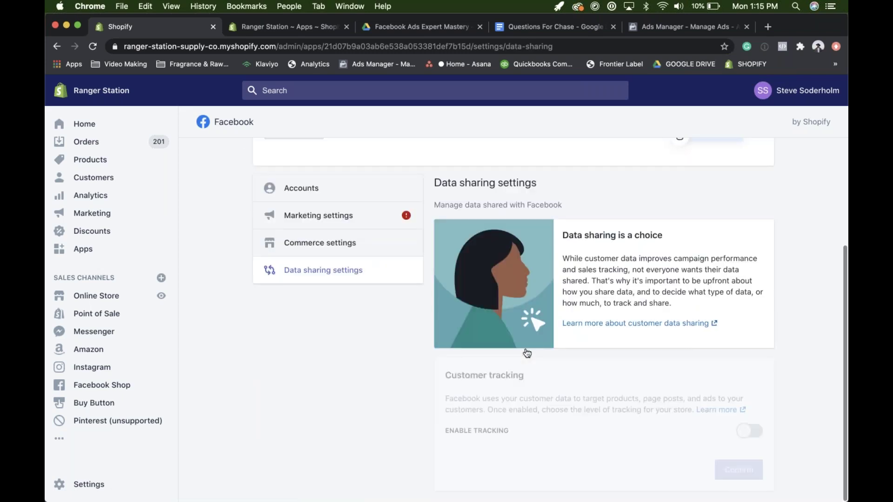
pyautogui.click(382, 213)
pyautogui.scroll(-3, 669, 472)
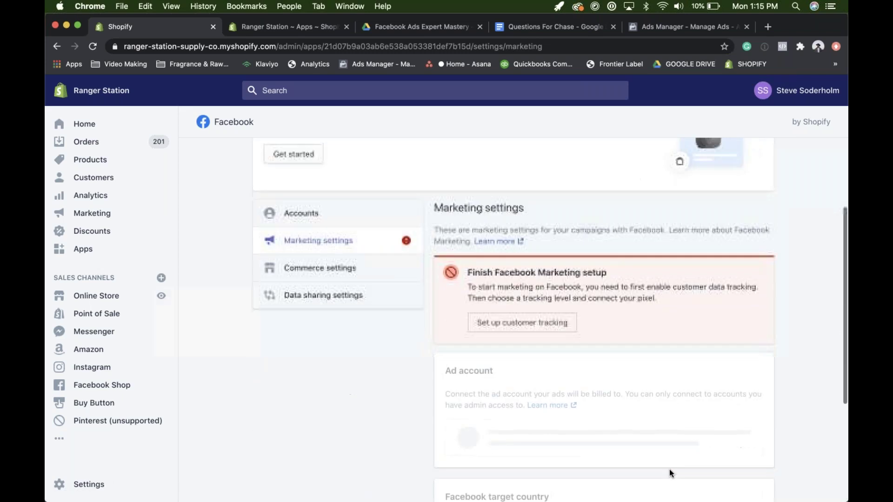
pyautogui.scroll(-4, 605, 321)
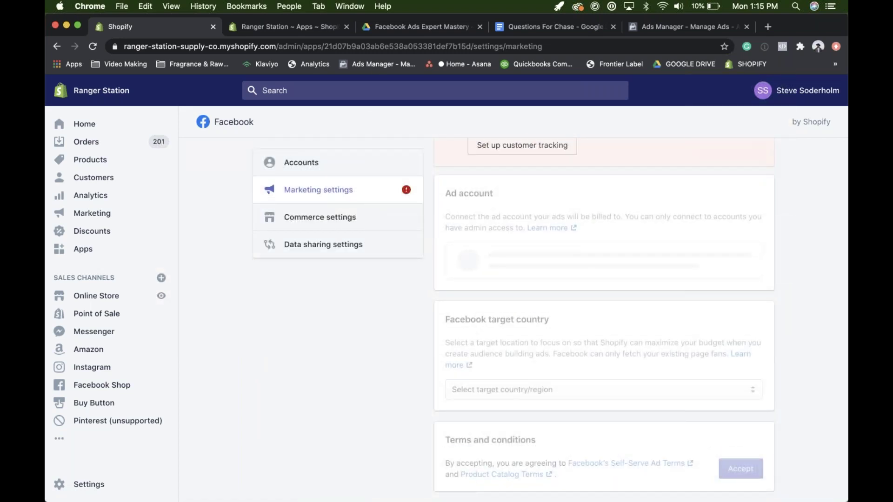
pyautogui.scroll(1, 713, 457)
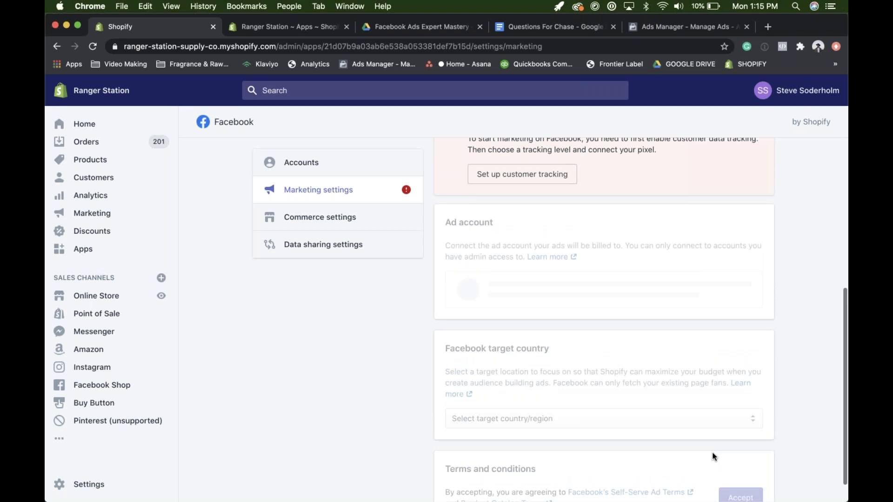
pyautogui.scroll(3, 714, 457)
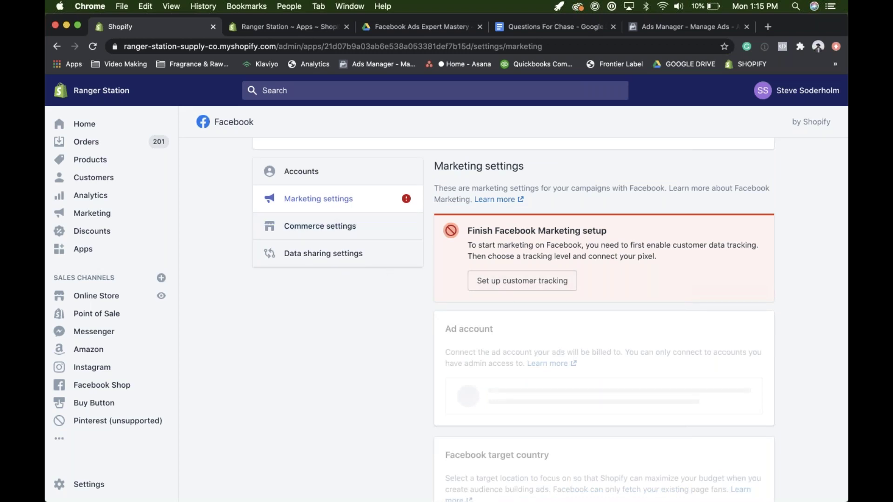
pyautogui.click(522, 281)
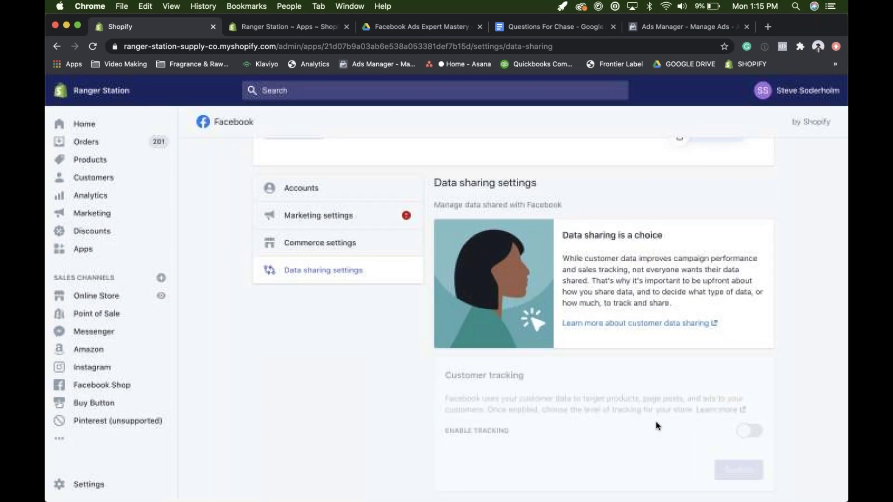
pyautogui.scroll(2, 656, 423)
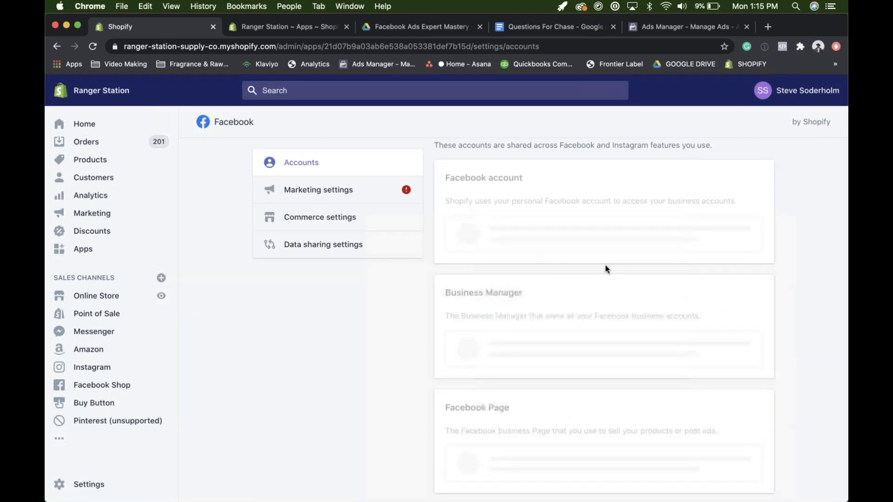
# Reopen the Facebook channel's Data sharing settings and scroll to Customer tracking, which is still off.
pyautogui.scroll(-3, 395, 370)
pyautogui.scroll(2, 396, 370)
pyautogui.scroll(4, 396, 370)
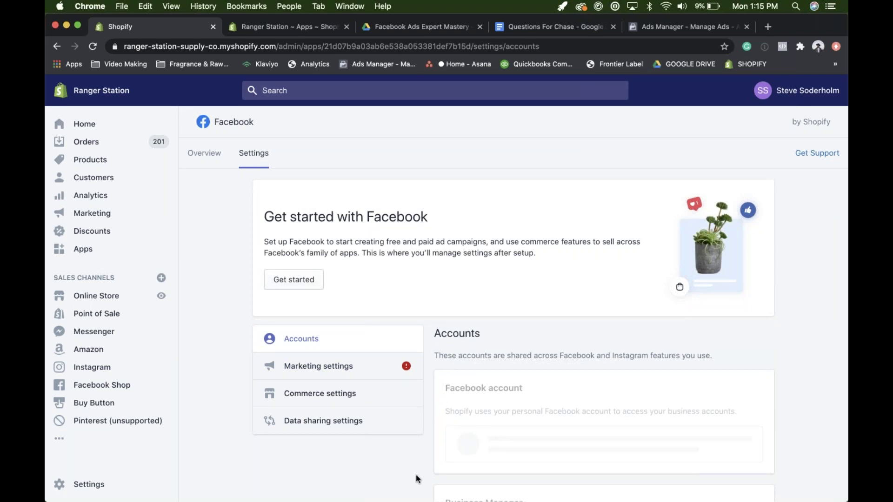
pyautogui.scroll(-3, 417, 478)
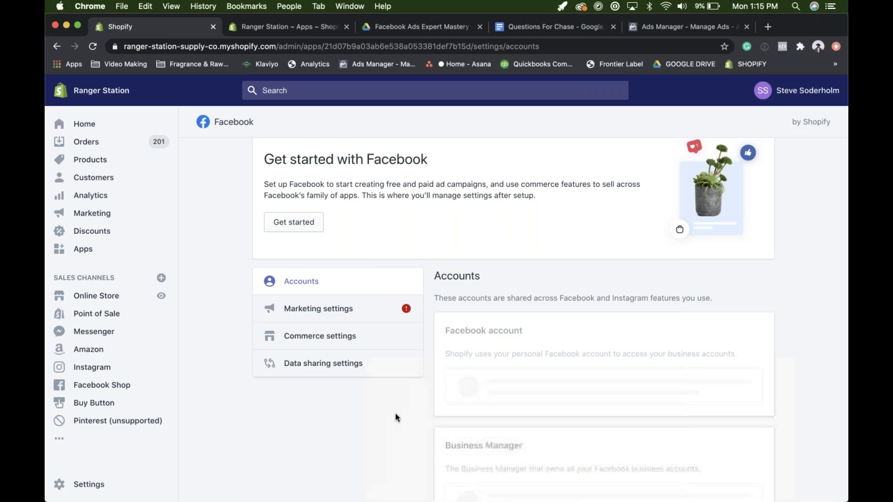
pyautogui.click(323, 363)
pyautogui.scroll(-3, 655, 353)
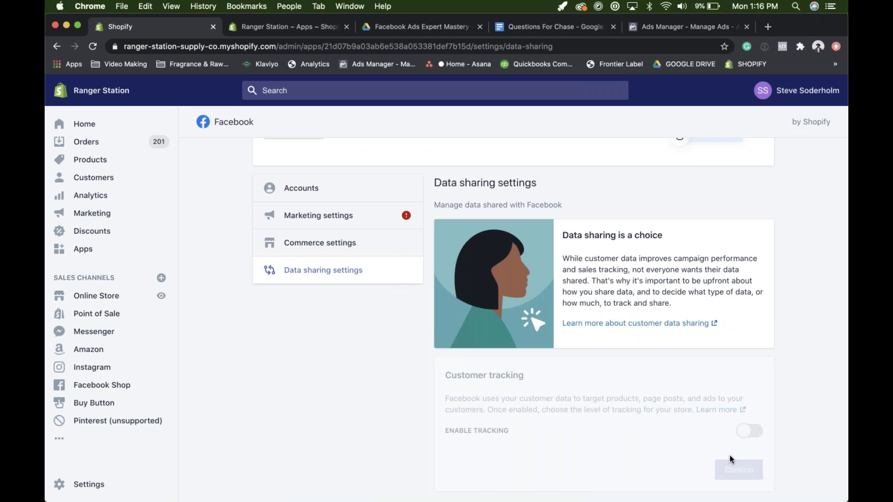
pyautogui.hotkey('ctrl', 'Up')
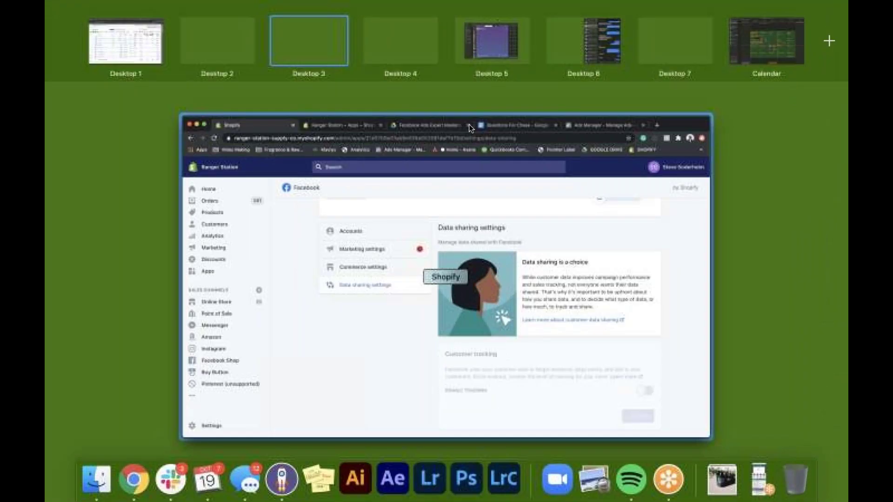
# In the Questions For Chase doc, add 'Turn on data sharing' and 'Set it to maximum' under the heading.
pyautogui.click(469, 124)
pyautogui.click(544, 28)
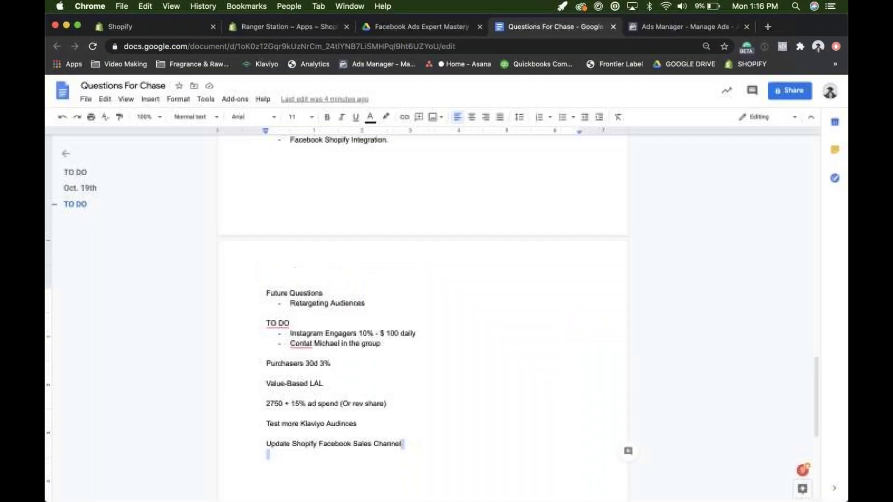
pyautogui.press('Return')
pyautogui.write('-')
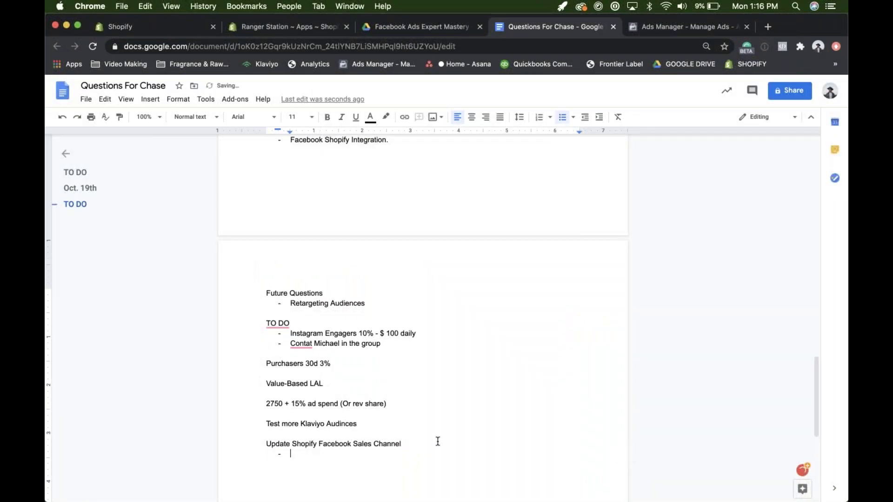
pyautogui.write(' Turn on data sharing')
pyautogui.press('Return')
pyautogui.write('Set it t')
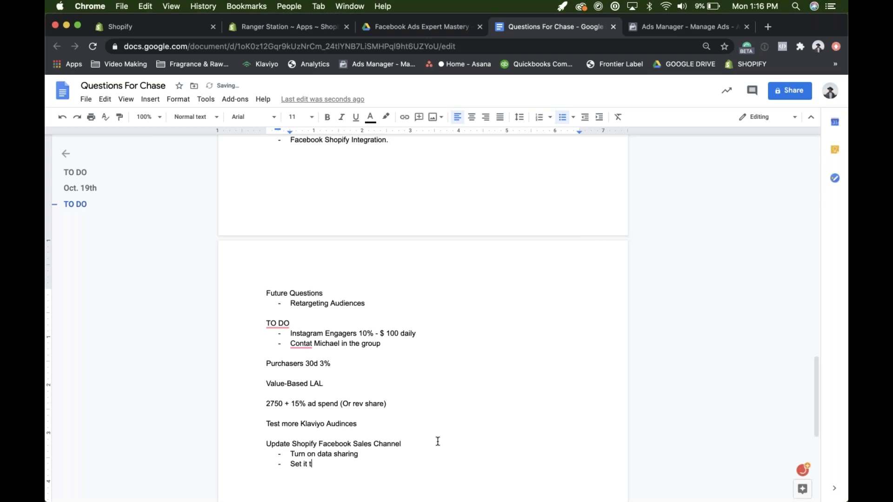
pyautogui.write('o maximum')
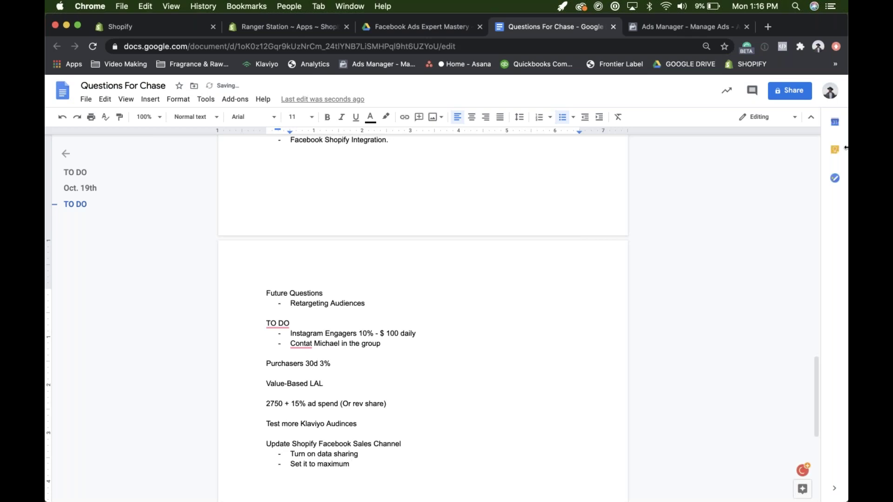